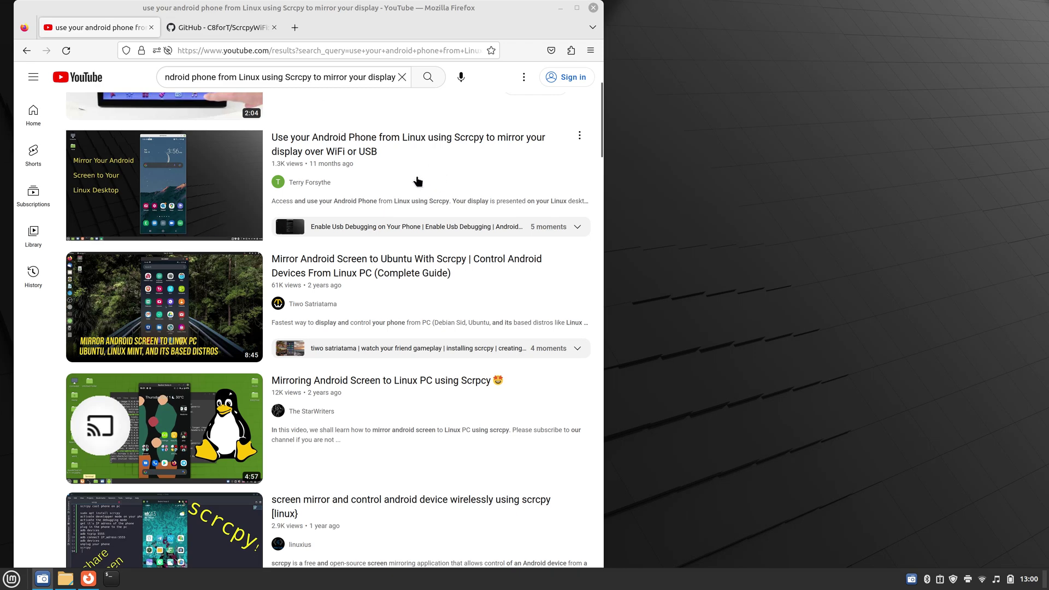
Switch to the GitHub ScrcpyWiFi repository and read through its v1.4.1 README Linux instructions
mouse_move(359, 183)
click(234, 28)
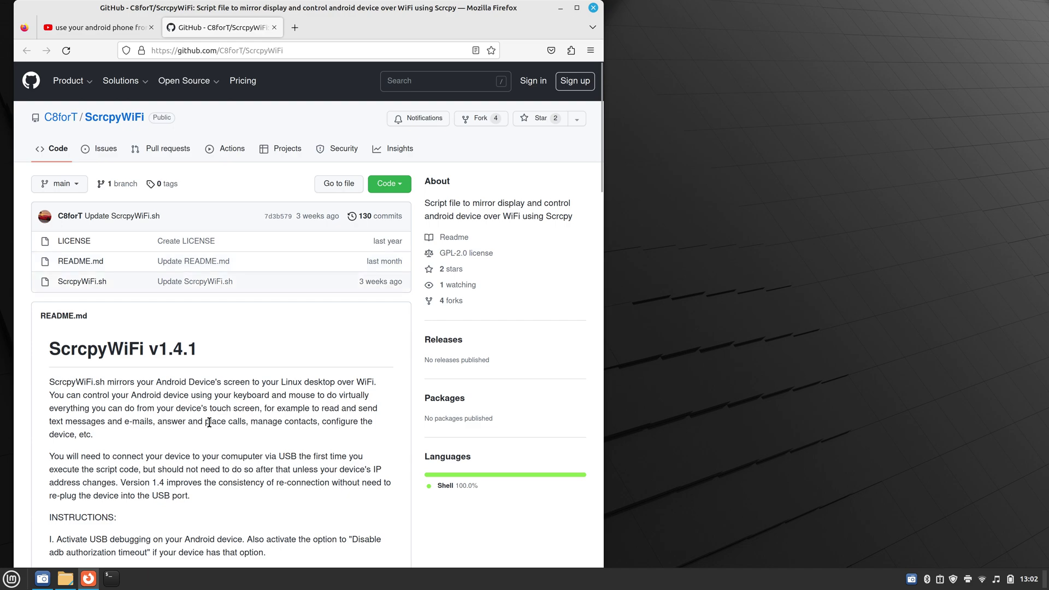
scroll(213, 429, down, 2)
scroll(214, 428, down, 10)
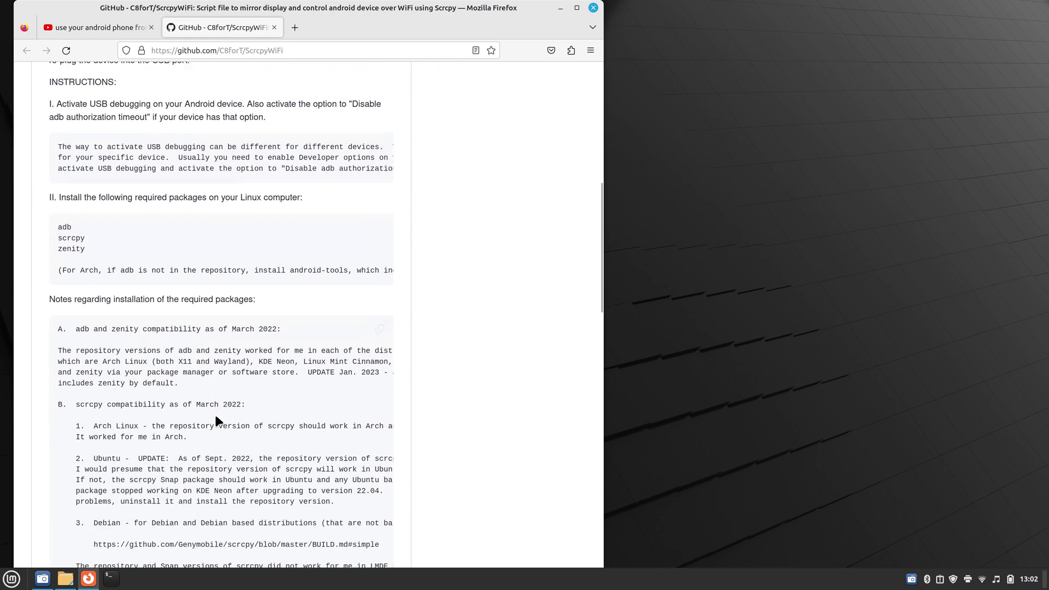
scroll(216, 415, down, 10)
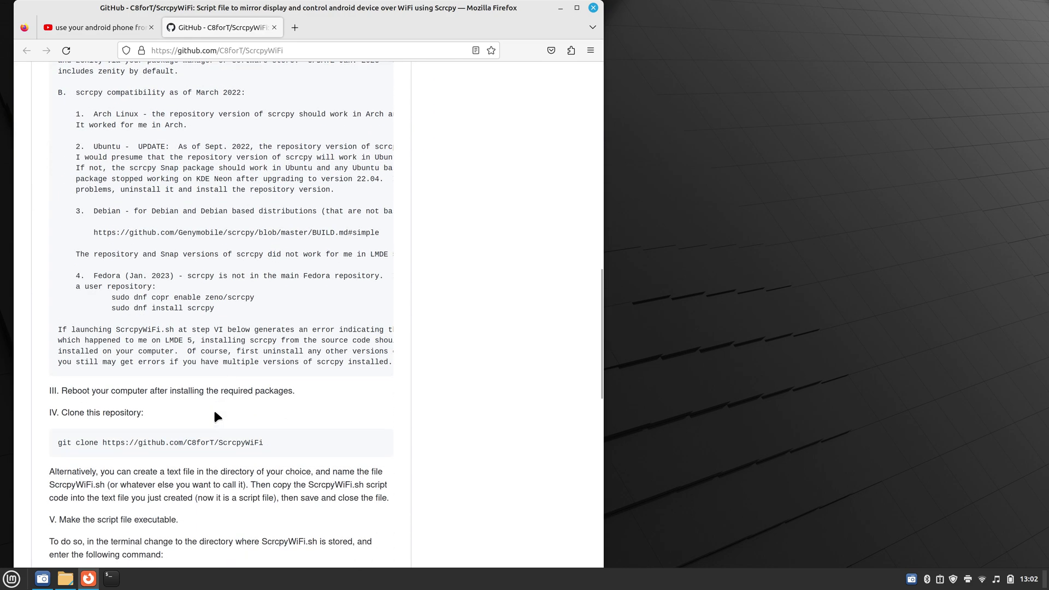
scroll(215, 412, down, 8)
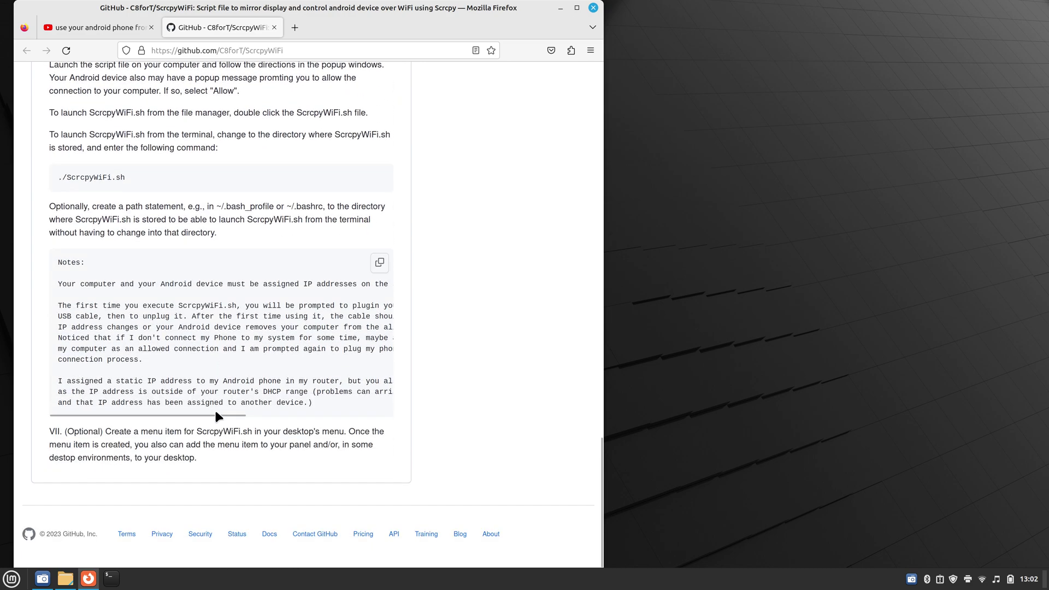
scroll(216, 410, up, 20)
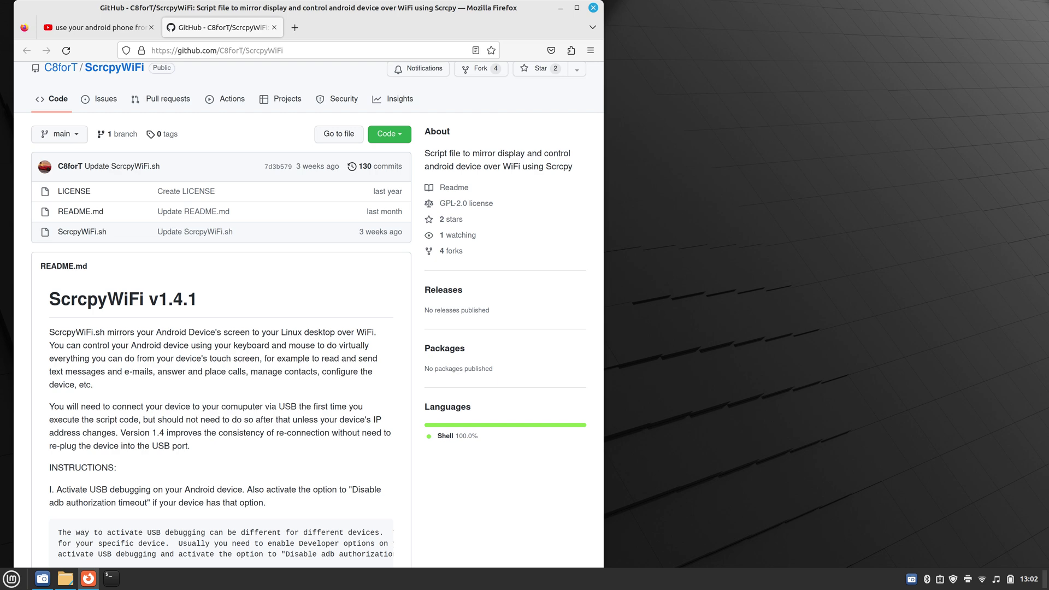
Create a new folder named Scripts in the home folder
click(65, 579)
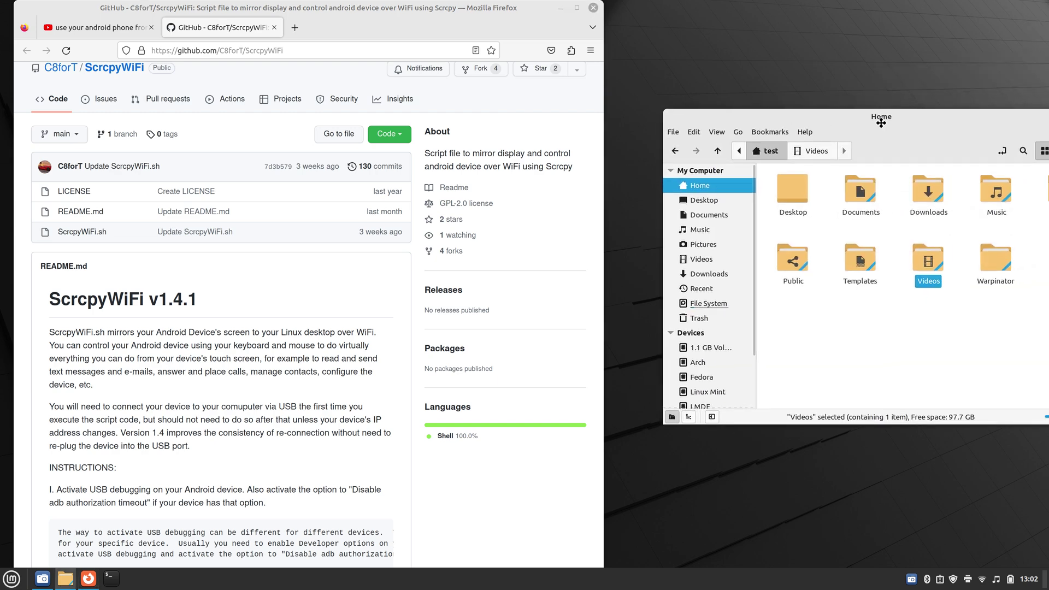
right_click(753, 333)
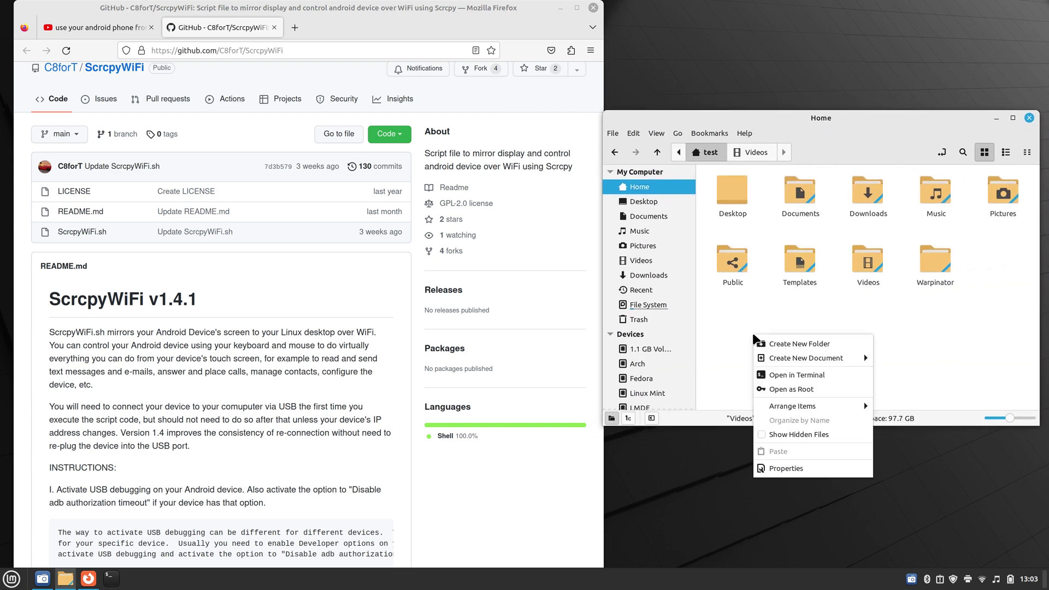
mouse_move(775, 364)
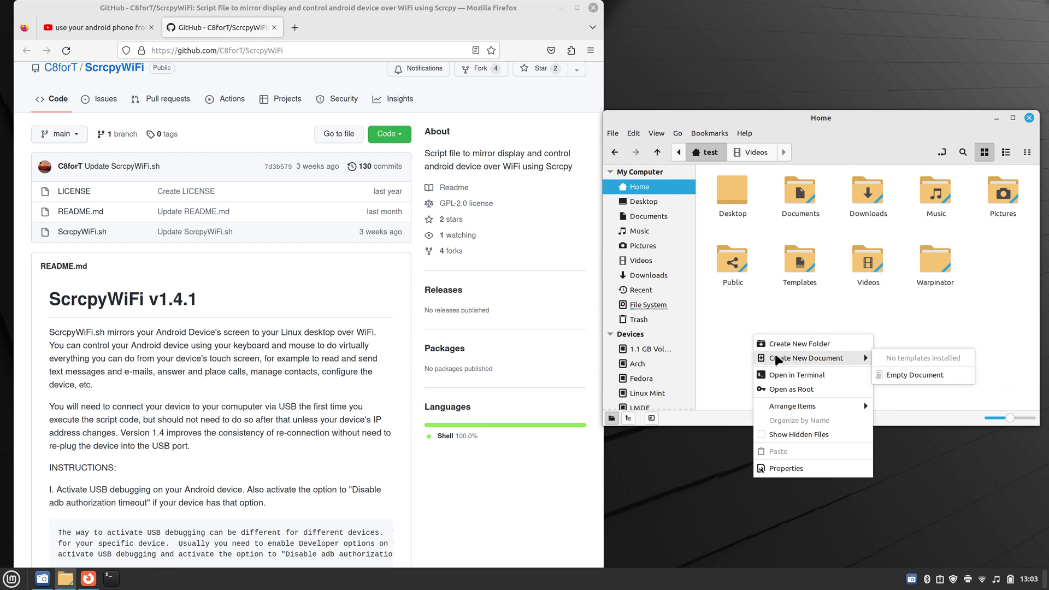
click(789, 344)
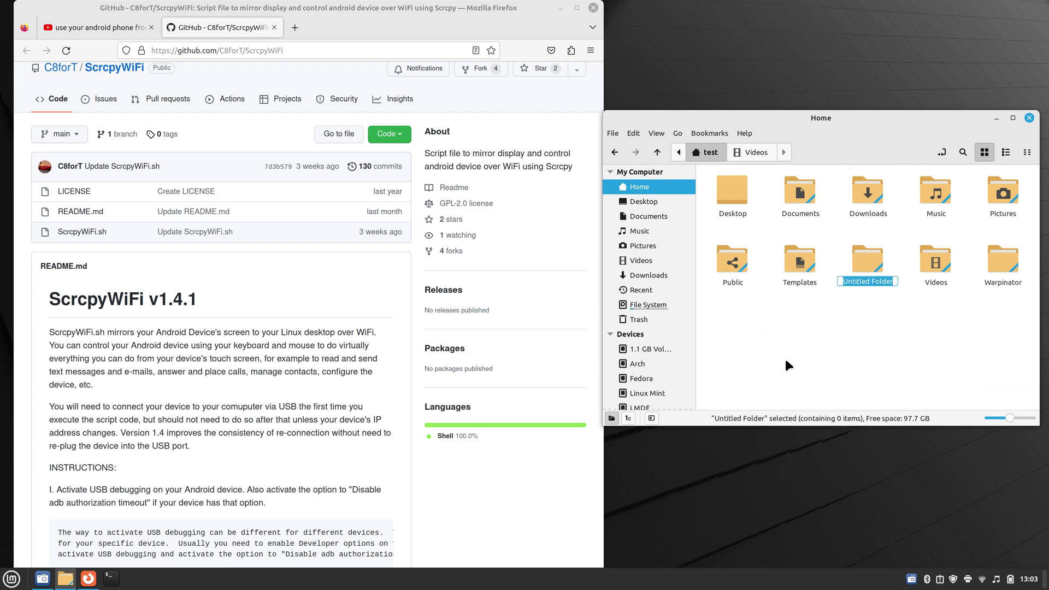
text(Scripts)
key(Return)
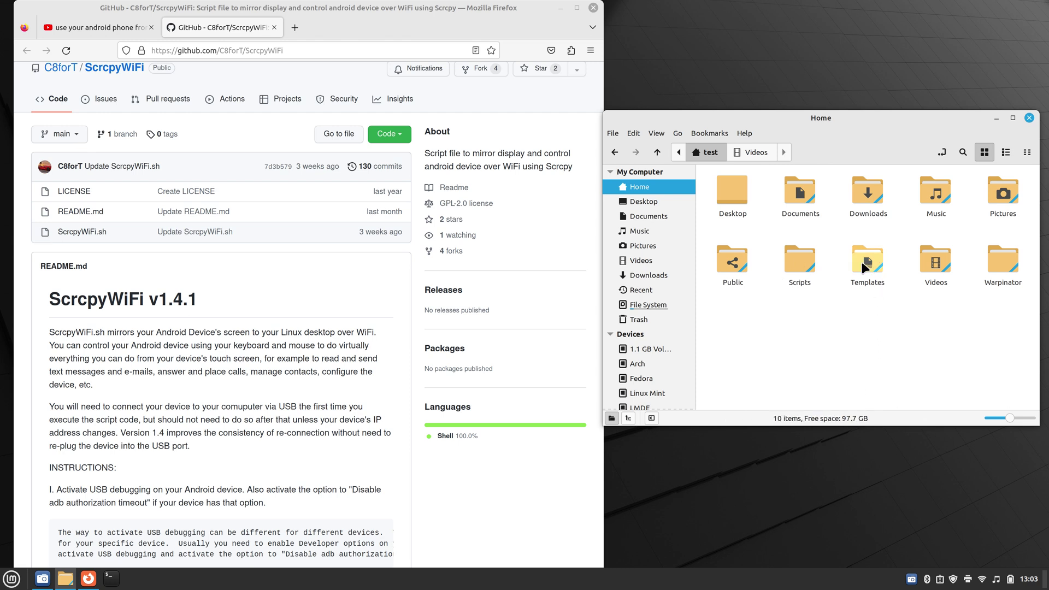
Inside Scripts, create an empty document and name it ScrcpyWiFi.sh
double_click(789, 260)
right_click(740, 213)
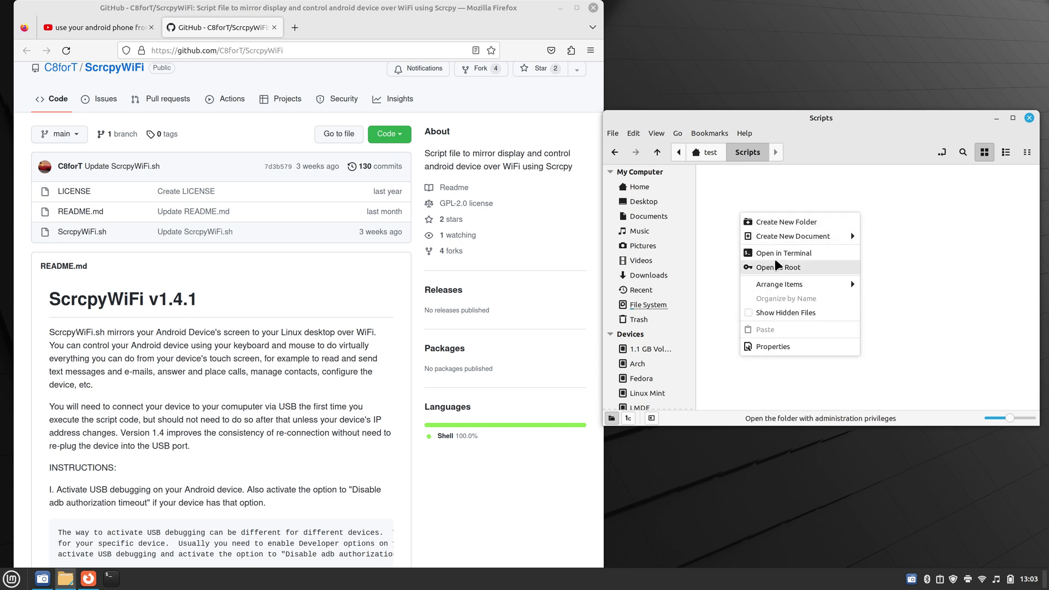
mouse_move(778, 234)
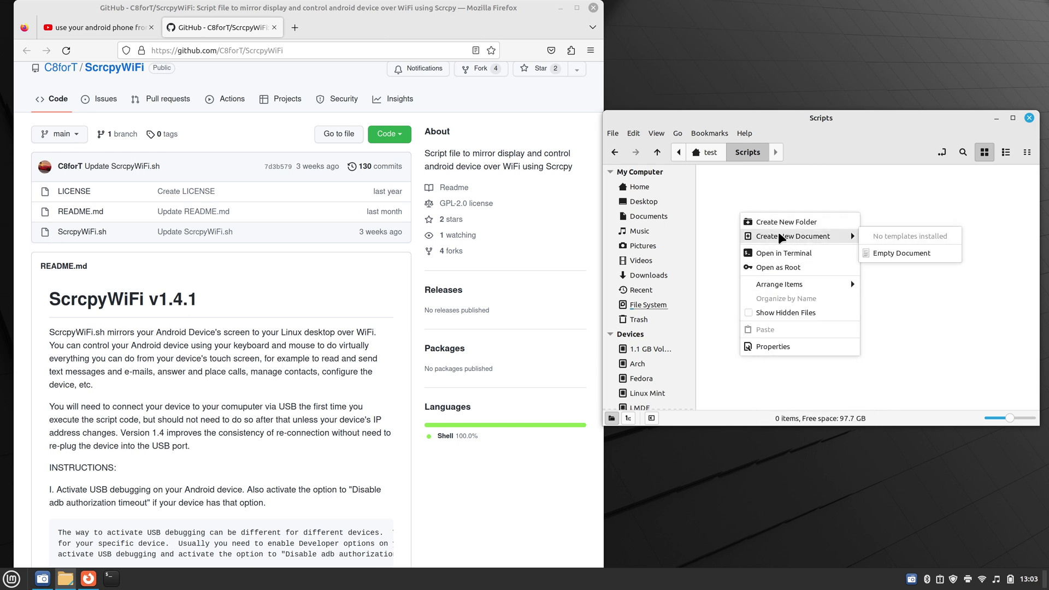
click(896, 253)
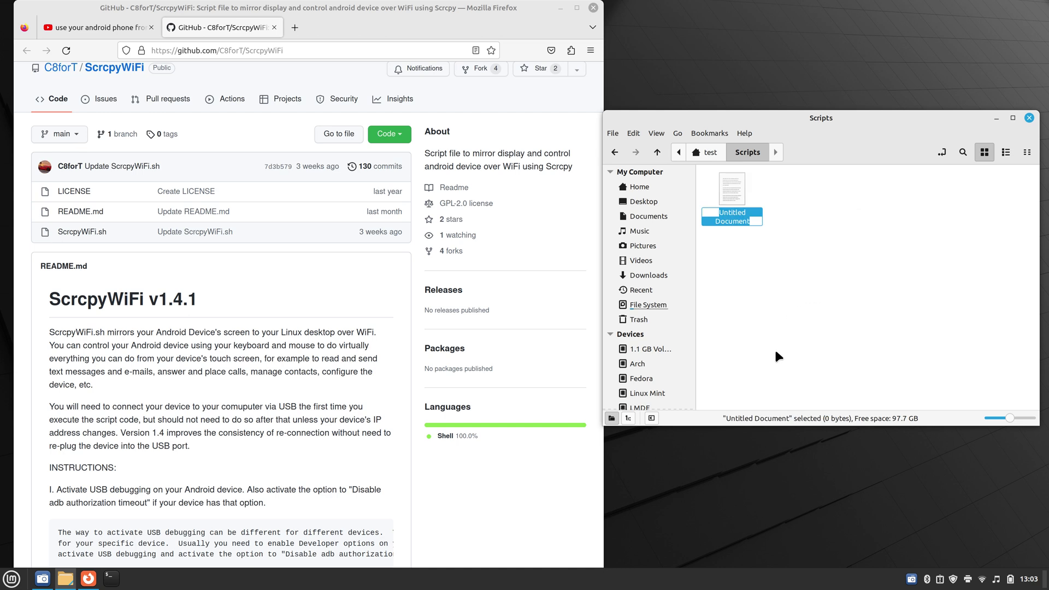
text(Scrcpy)
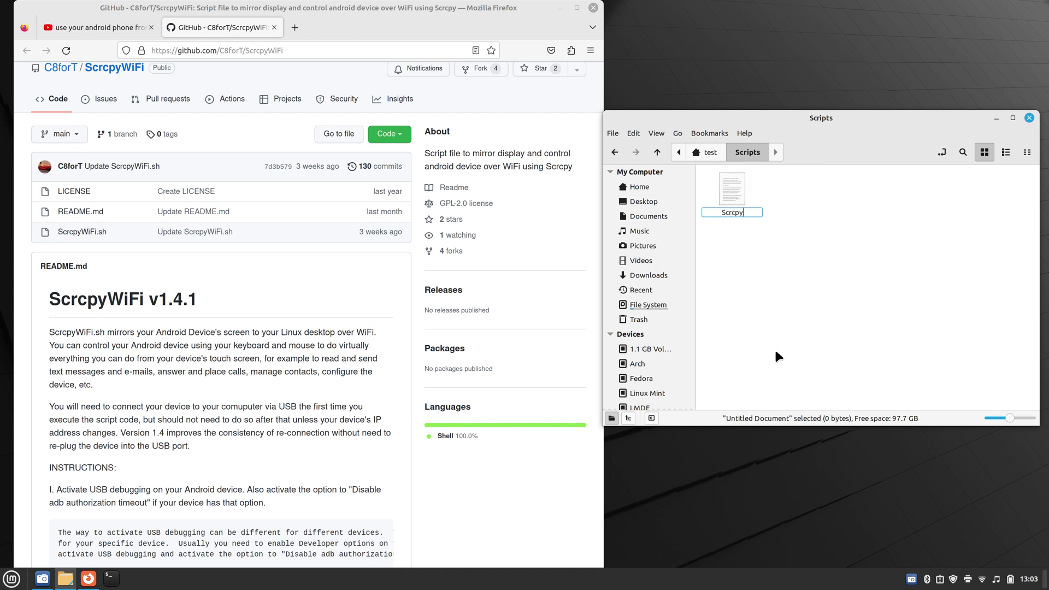
text(WiFi.sh)
Finish naming ScrcpyWiFi.sh and allow it to be executed as a program in its Permissions
click(783, 306)
right_click(731, 190)
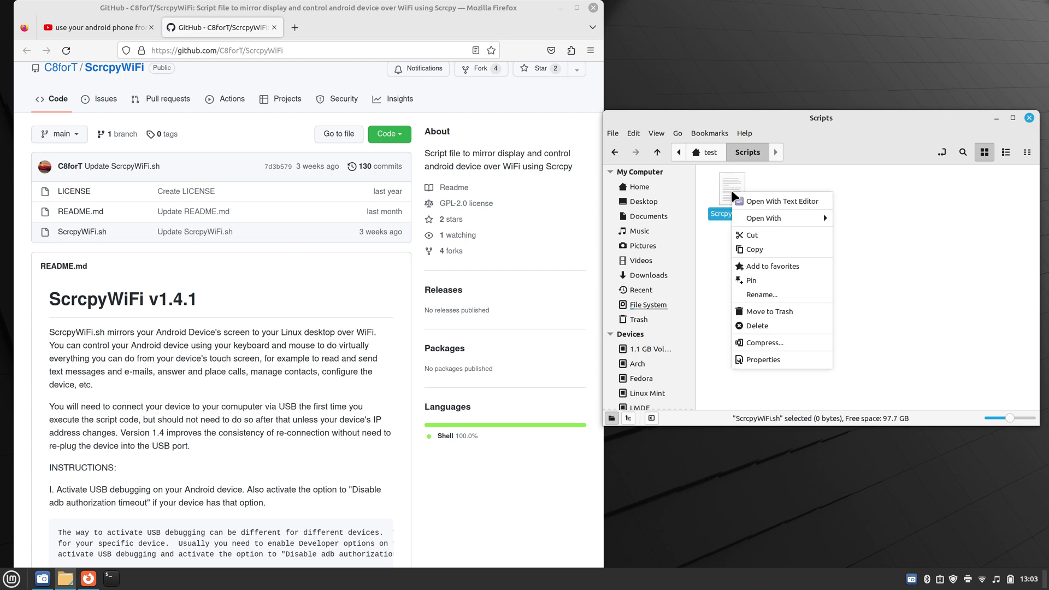
click(746, 357)
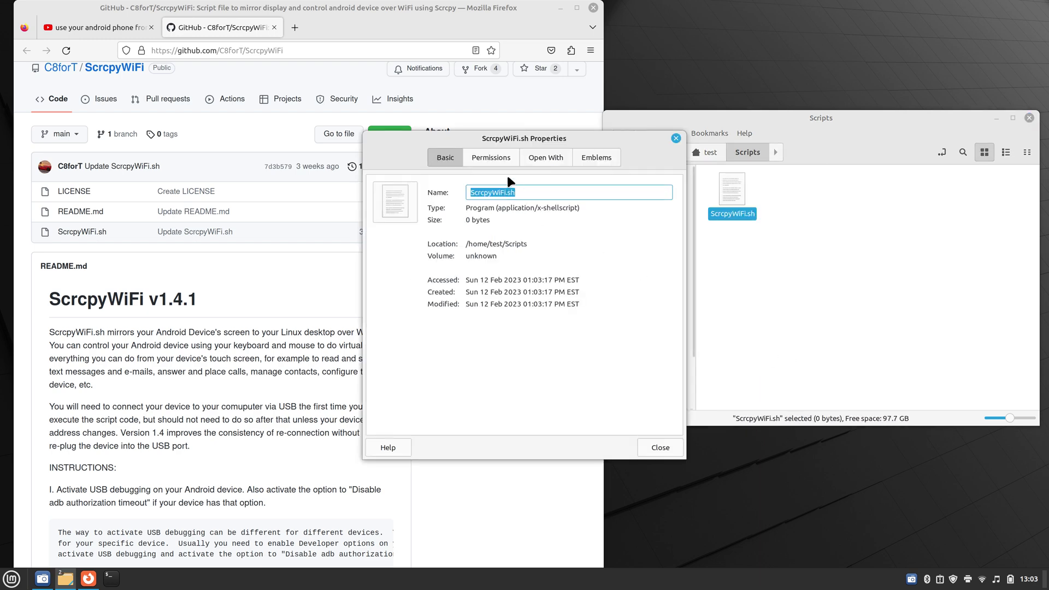
click(491, 157)
click(434, 300)
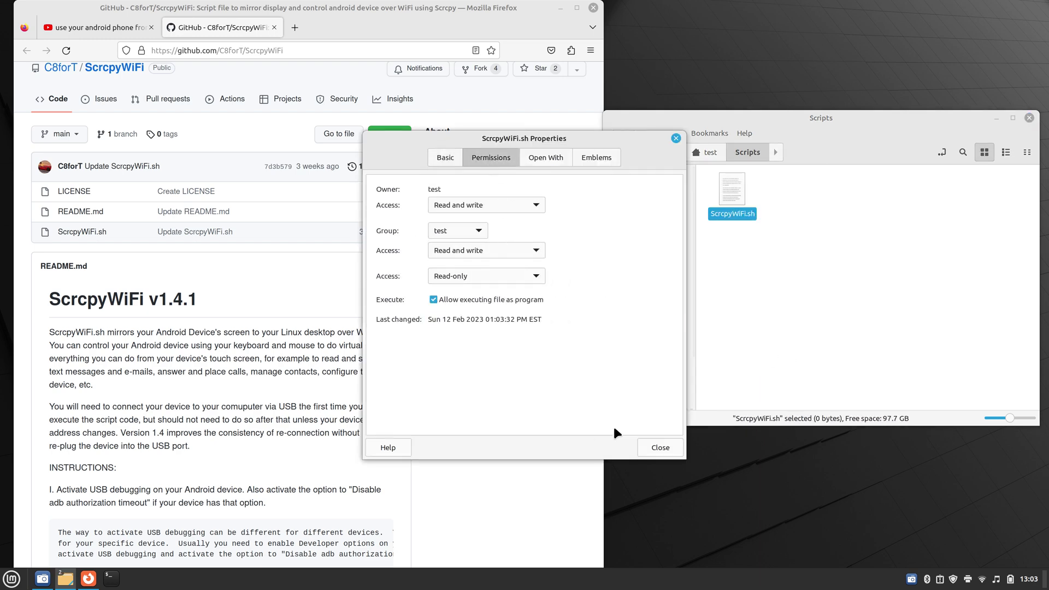
click(660, 445)
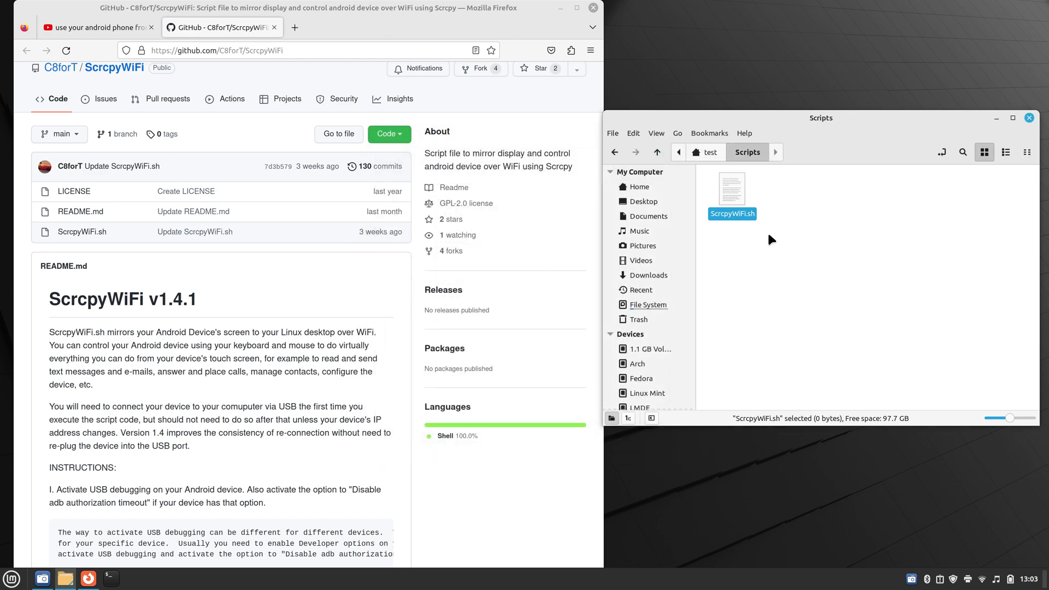
Open ScrcpyWiFi.sh in Xed tiled on the right, and select the script's code on GitHub
right_click(729, 194)
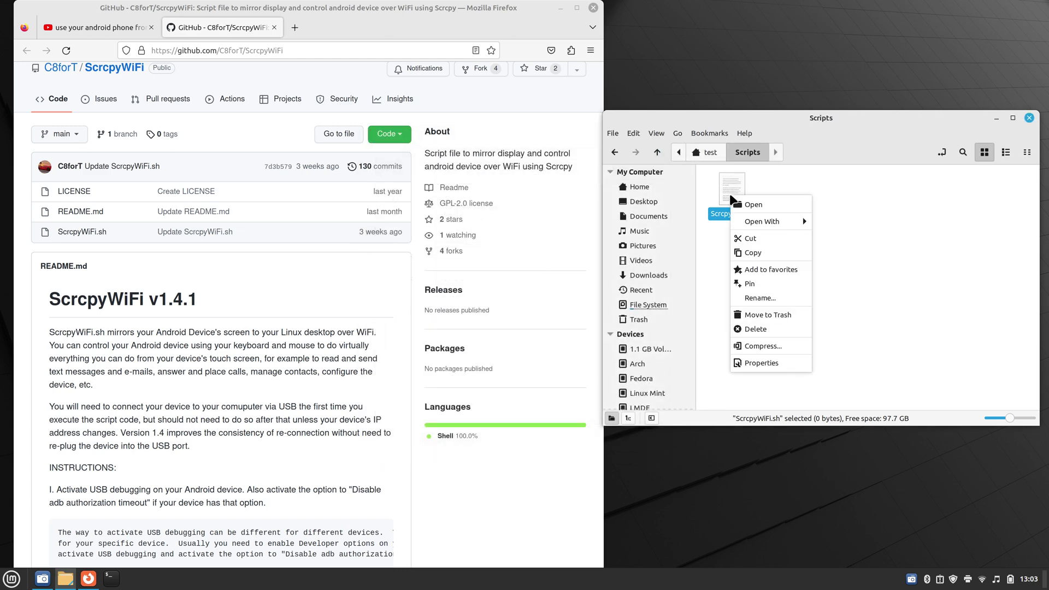
click(750, 205)
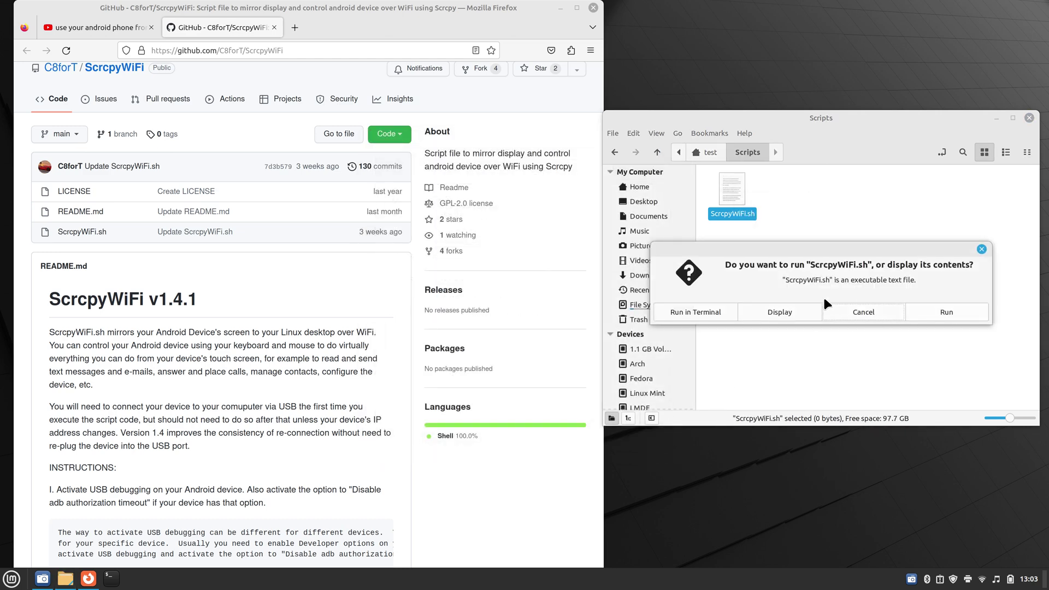
click(781, 312)
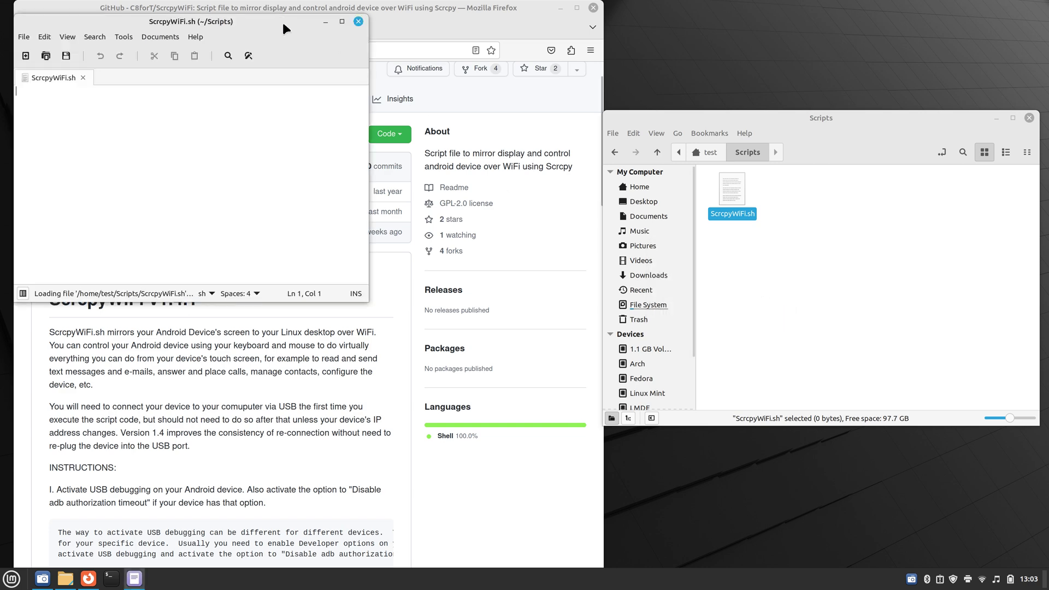
key(super+Right)
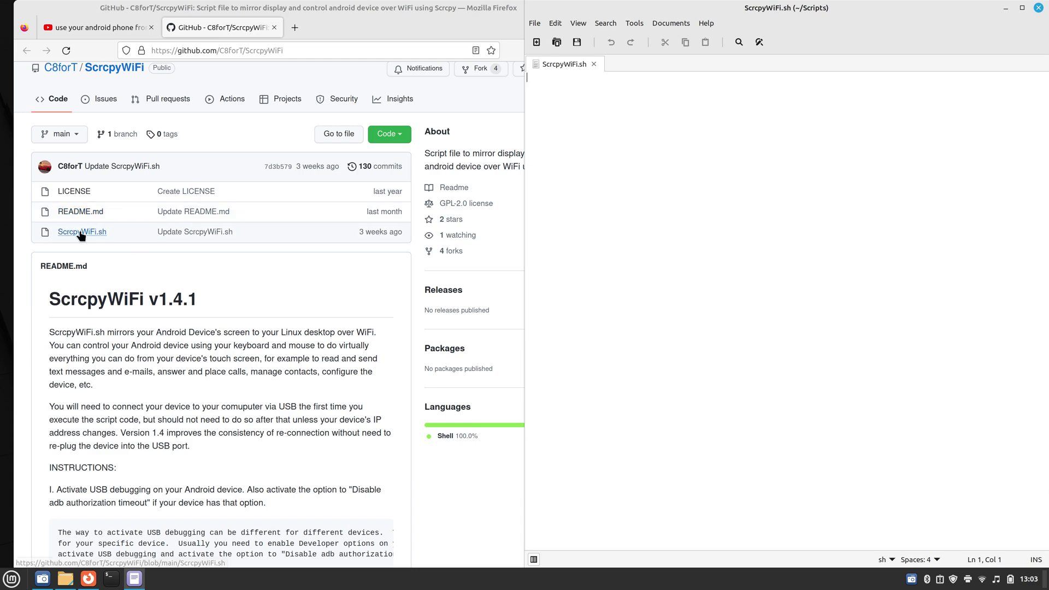
click(136, 306)
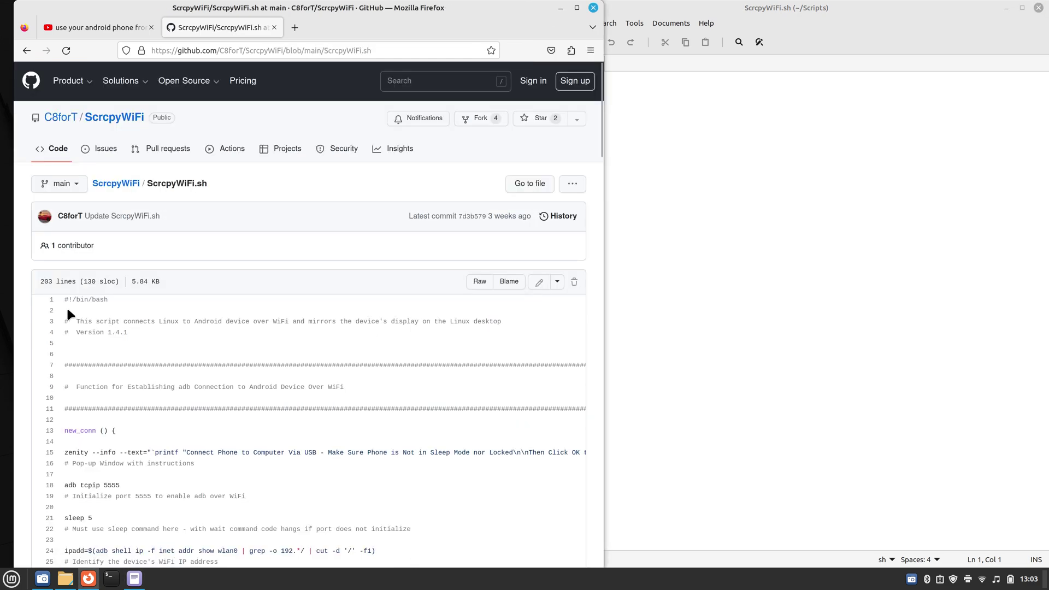
drag(65, 301, 191, 475)
Copy the GitHub script code and paste it into the empty ScrcpyWiFi.sh in Xed
scroll(201, 389, down, 20)
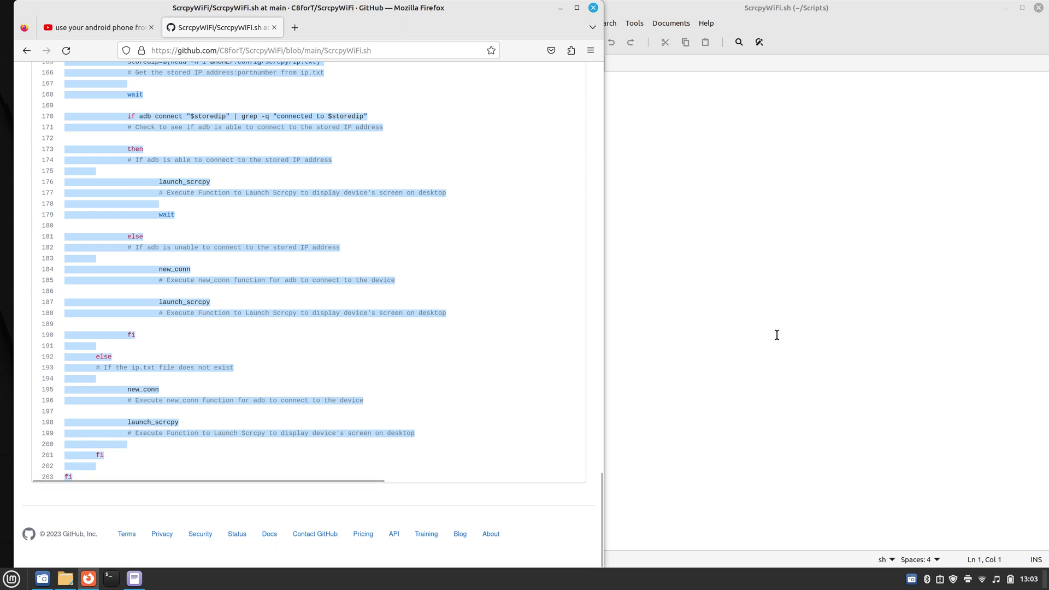
right_click(142, 400)
click(268, 410)
click(643, 121)
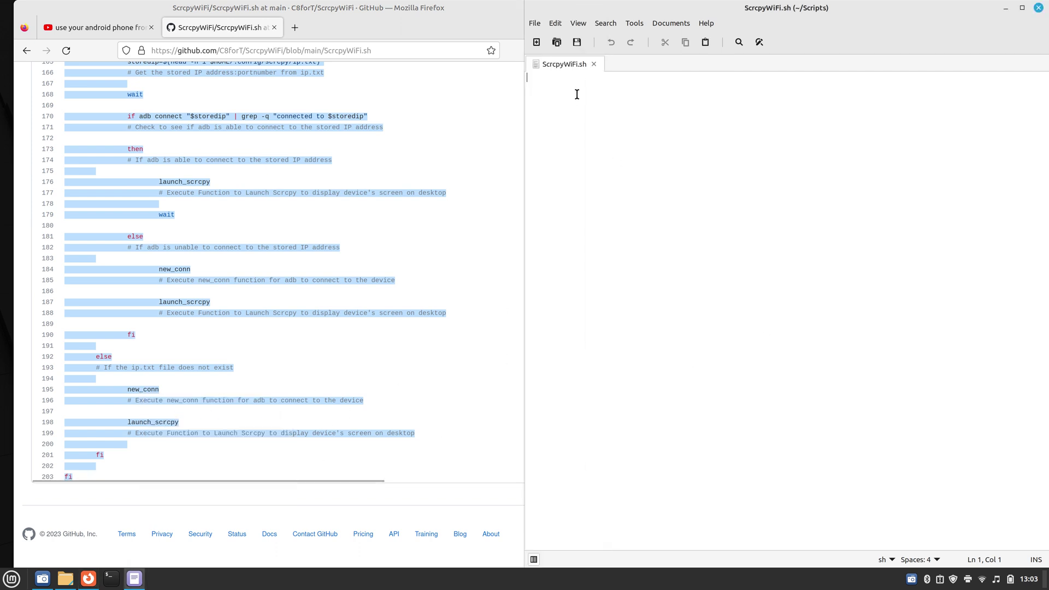
right_click(527, 79)
click(554, 141)
scroll(636, 285, up, 15)
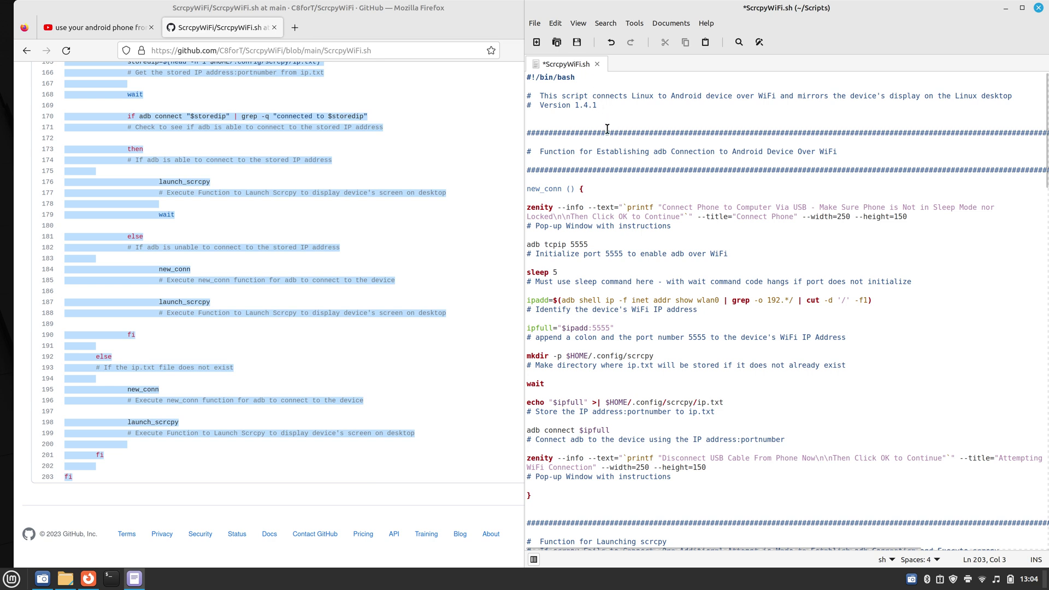
Save ScrcpyWiFi.sh, then close Xed and the Nemo Scripts window
click(577, 42)
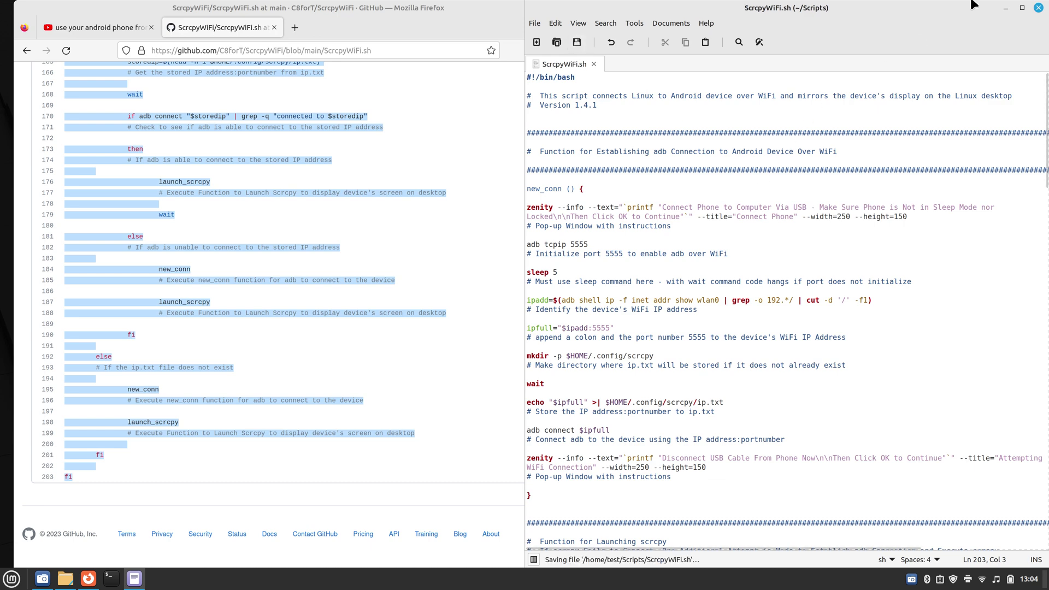
click(1038, 8)
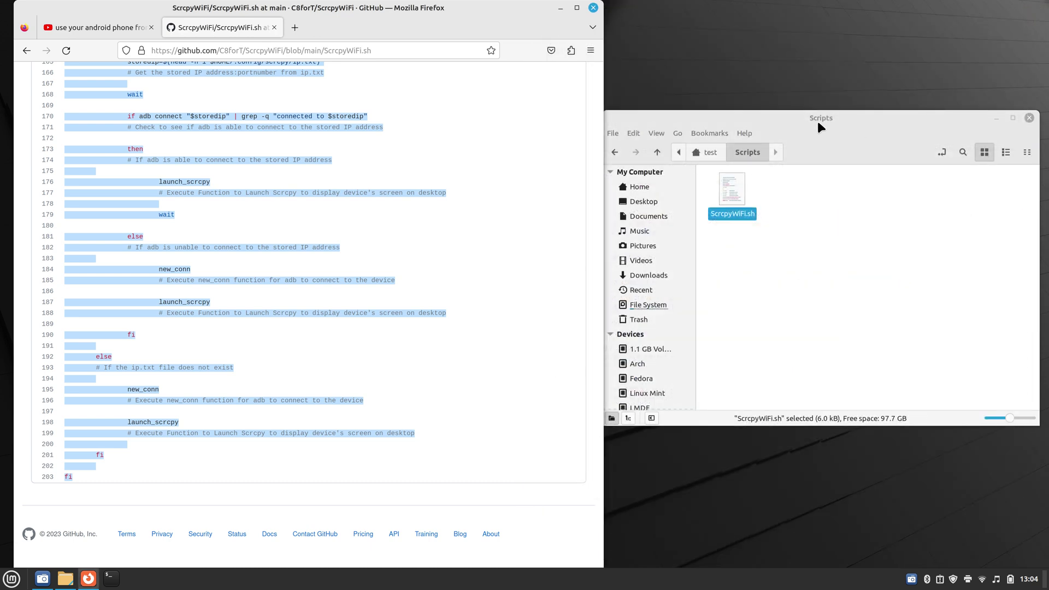
click(1033, 110)
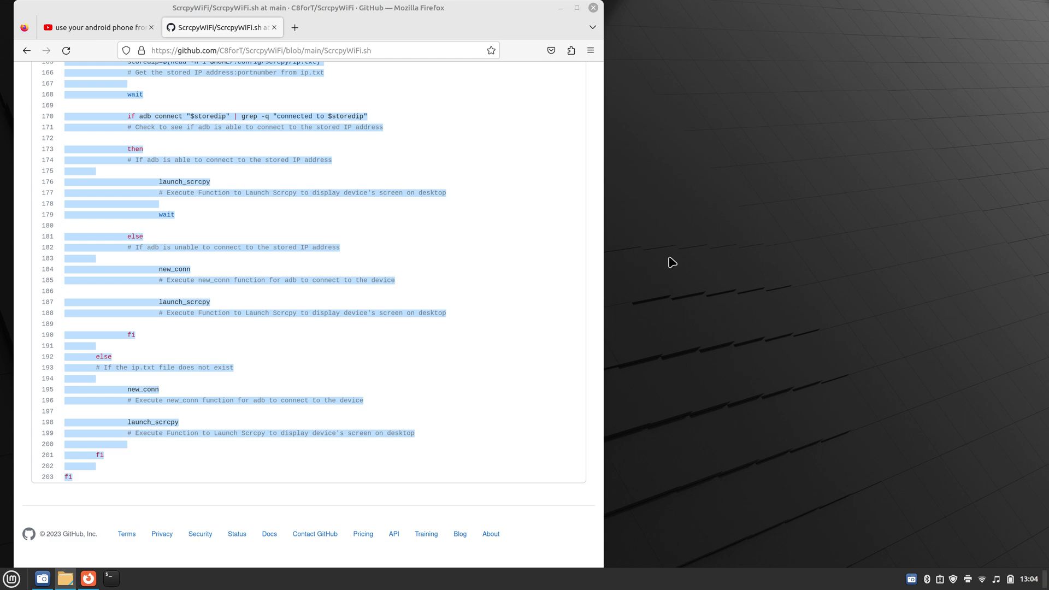
Go back to the README's package list (adb, scrcpy, zenity) and open a terminal beside it
scroll(436, 304, up, 20)
scroll(443, 304, up, 10)
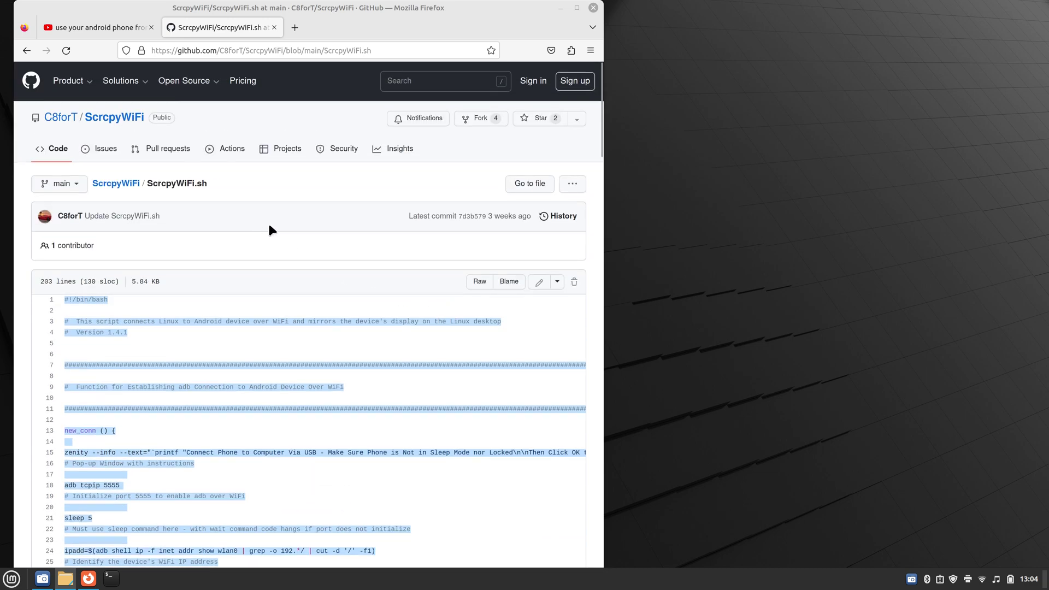
click(27, 50)
scroll(262, 361, down, 3)
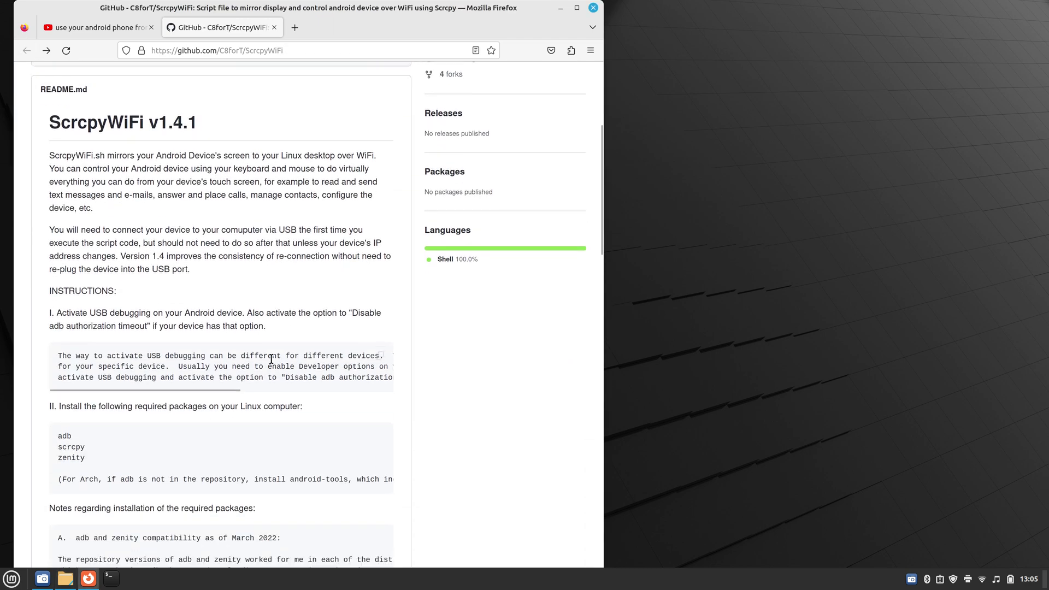
click(111, 578)
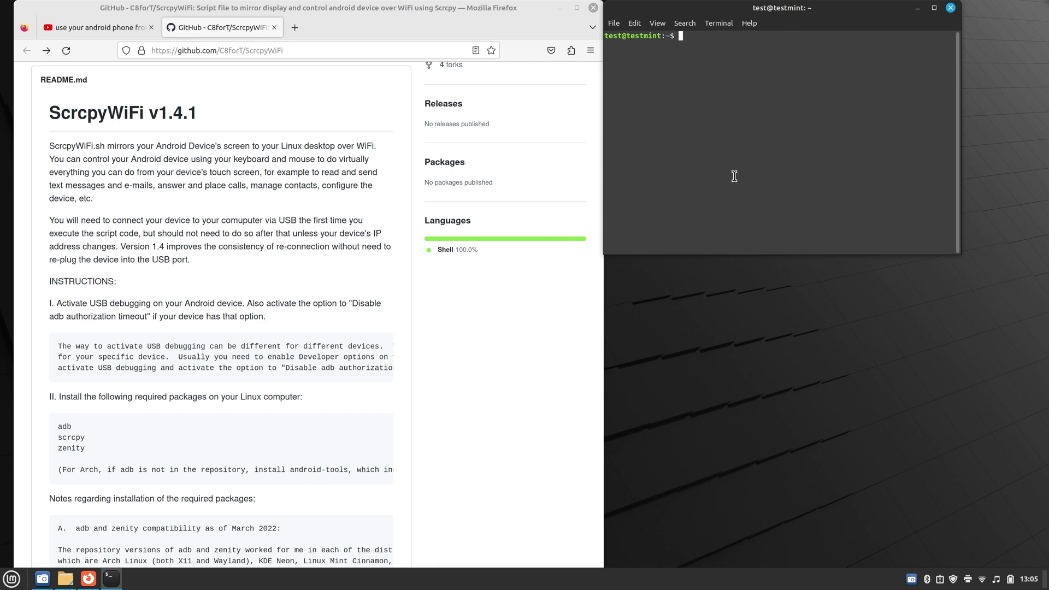
Install adb, scrcpy and zenity with sudo apt install, entering the sudo password and confirming
text(sudo apt install adb scrcpy zenithy)
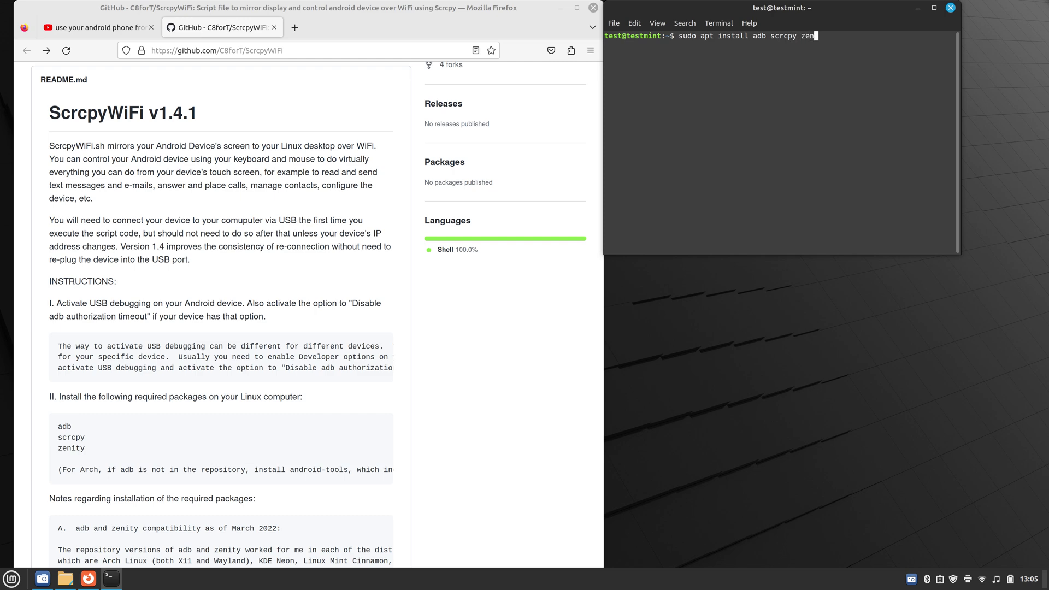
key(BackSpace)
key(BackSpace)
text(y)
key(Return)
text(***)
key(Return)
text(y)
key(Return)
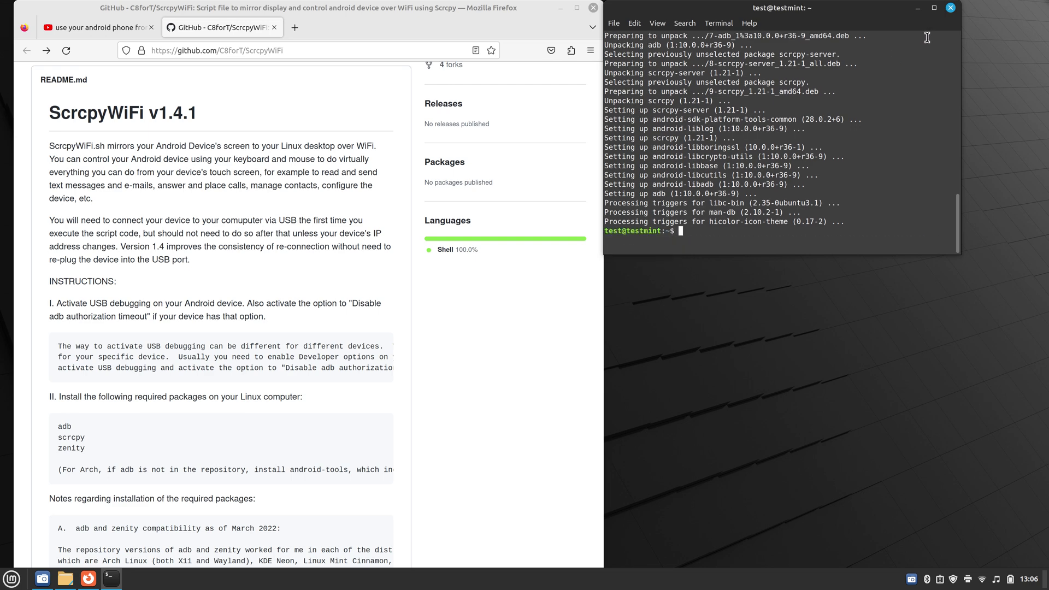
Close the terminal, centre the Scripts window, and run ScrcpyWiFi.sh from Nemo
click(951, 8)
click(65, 578)
click(560, 8)
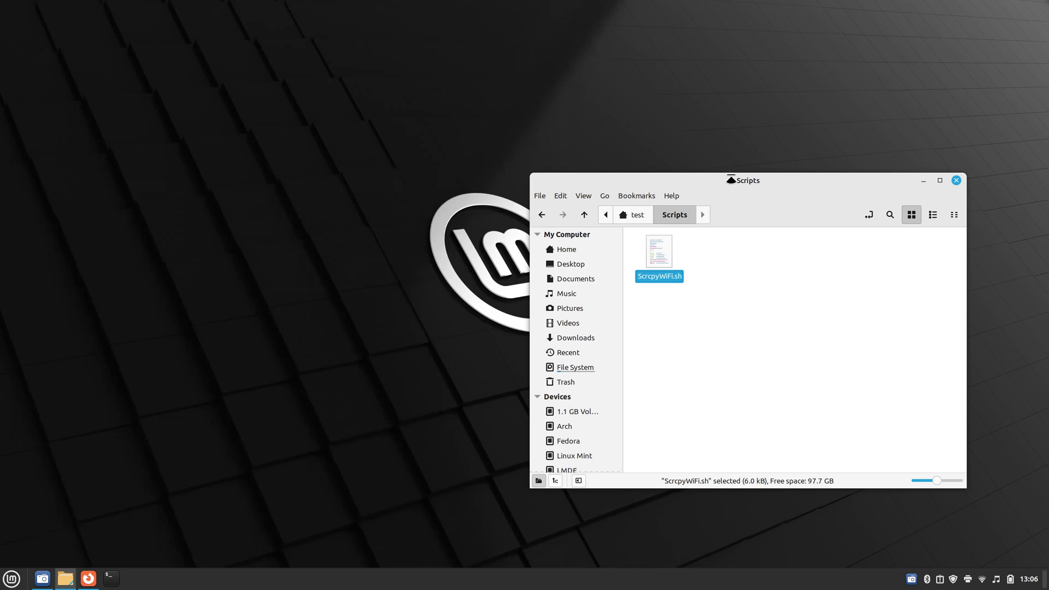
drag(735, 180, 472, 106)
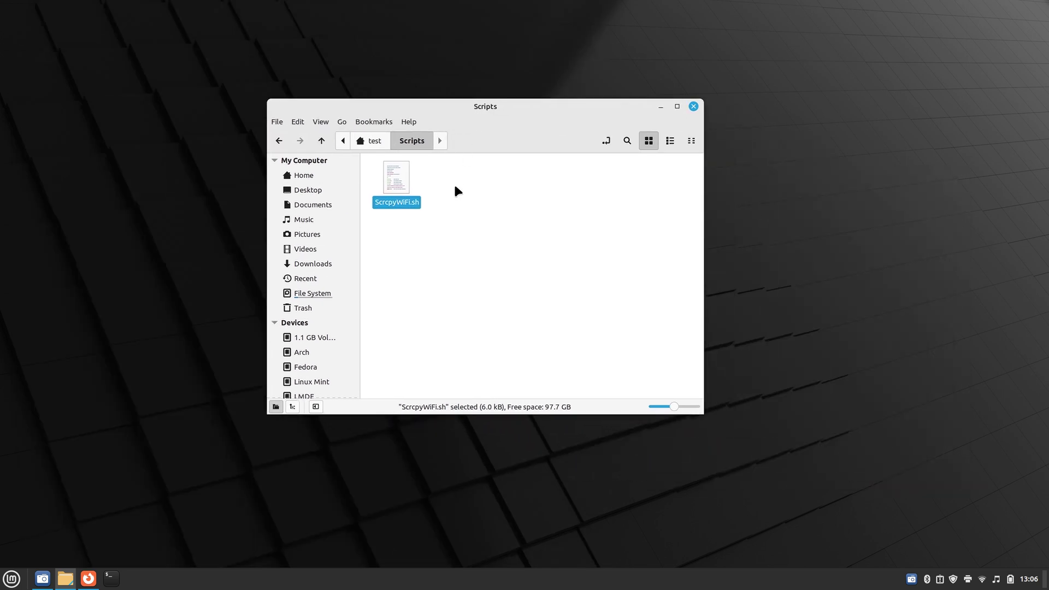
double_click(393, 177)
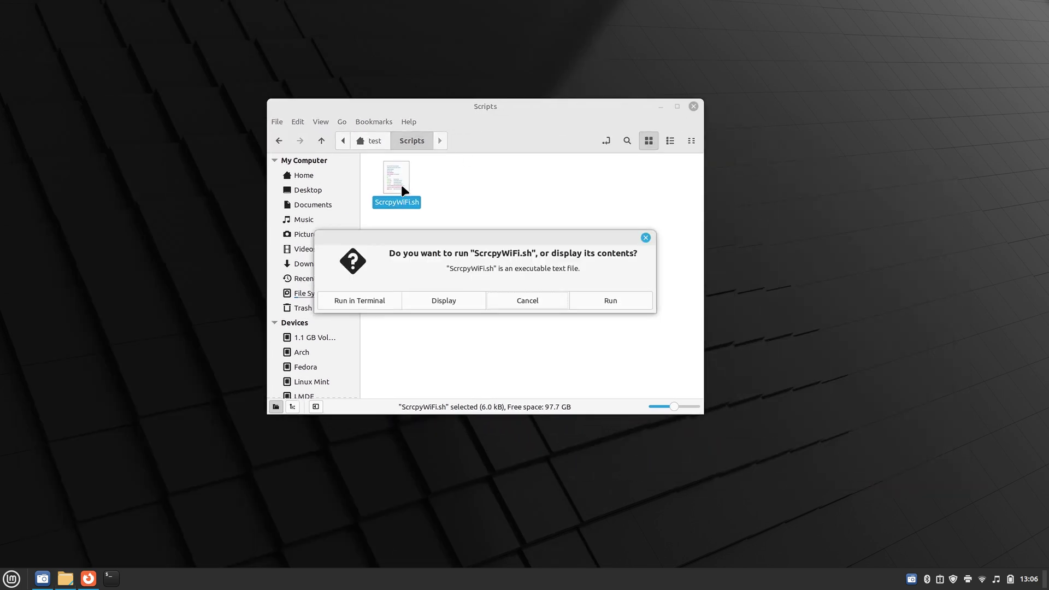
click(611, 301)
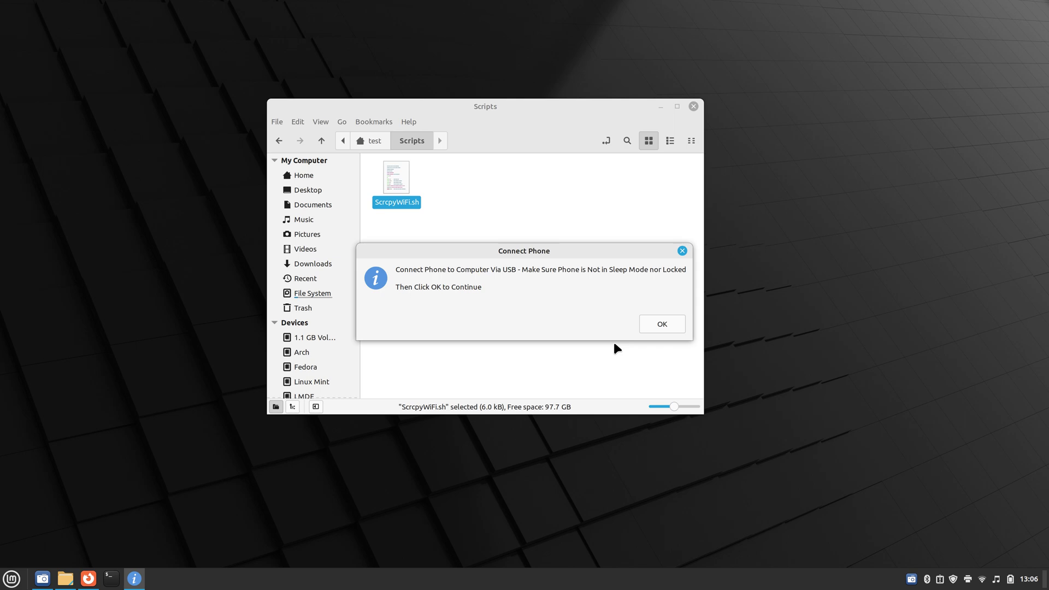
Confirm the USB and unplug prompts, retry after 'Phone Not Connected', and confirm USB again
click(657, 324)
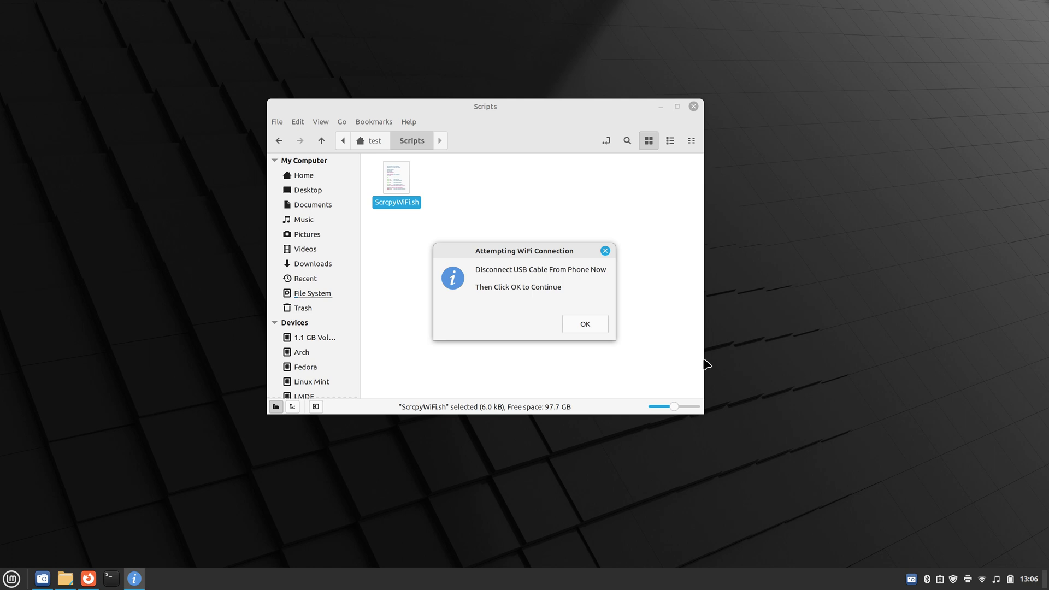
click(586, 324)
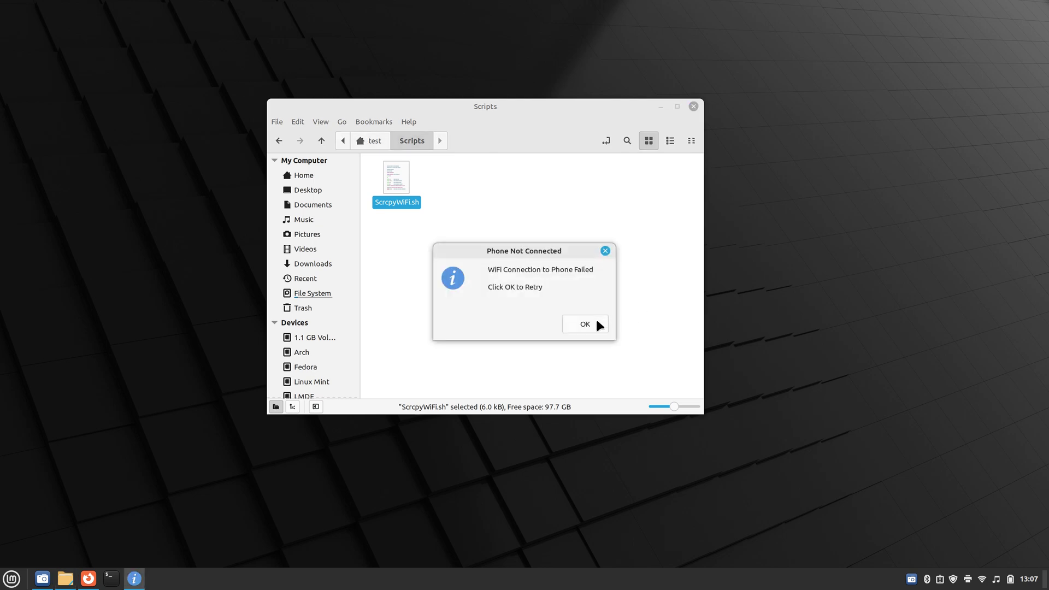
click(577, 328)
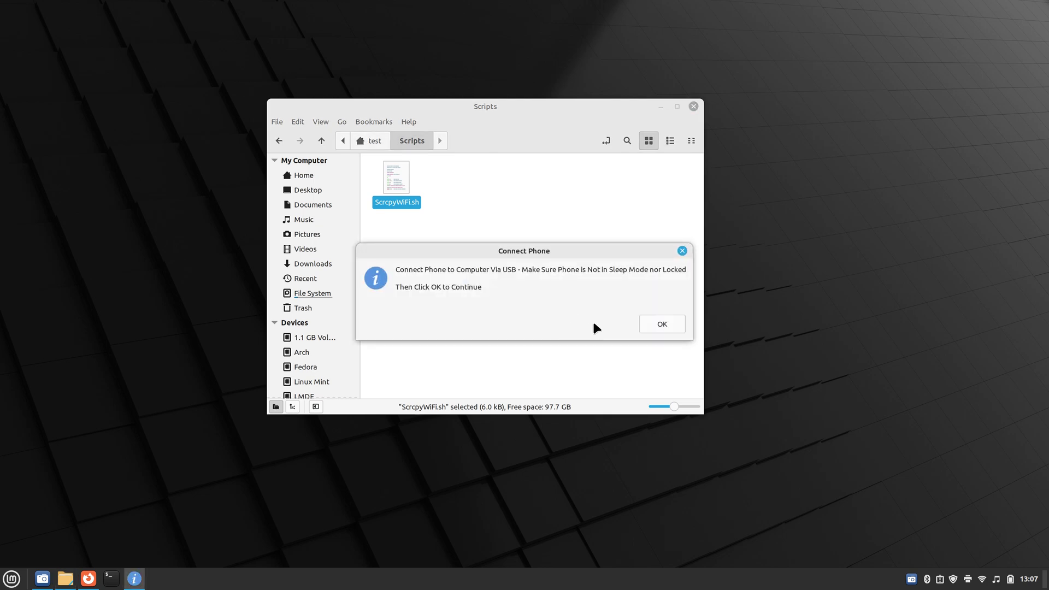
click(661, 325)
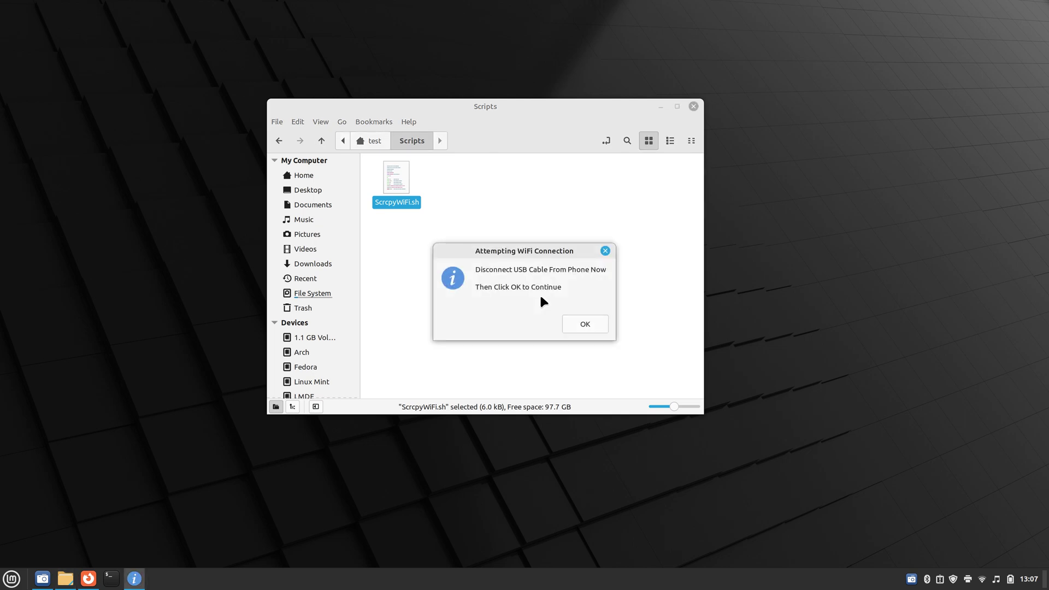
Confirm the cable is unplugged so scrcpy mirrors the SM-N975U home screen over WiFi
click(584, 327)
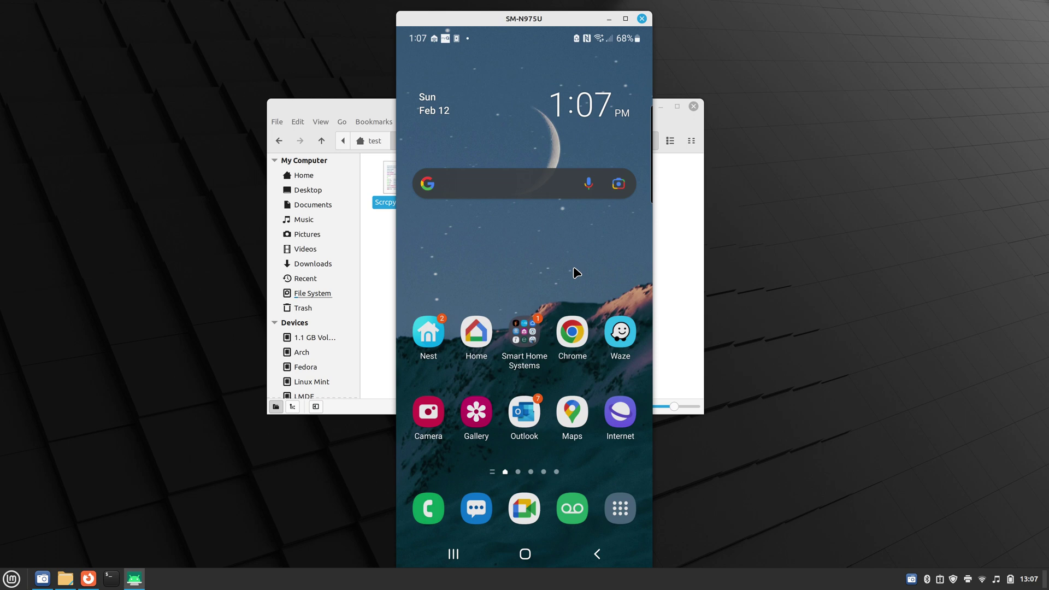
Close the mirror window and rerun ScrcpyWiFi.sh from Nemo to mirror the SM-N975U again
click(642, 19)
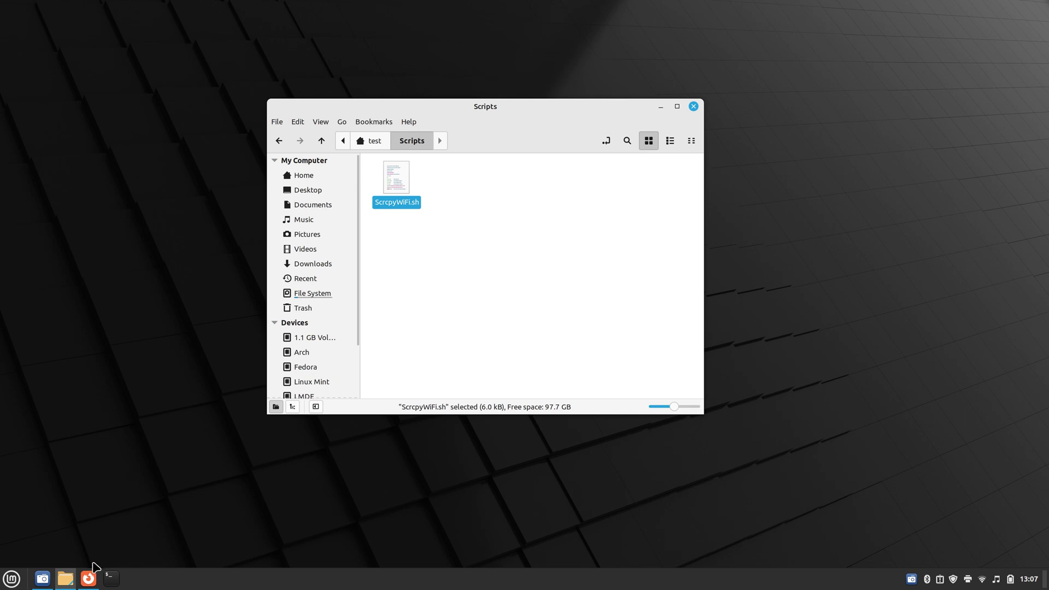
double_click(397, 182)
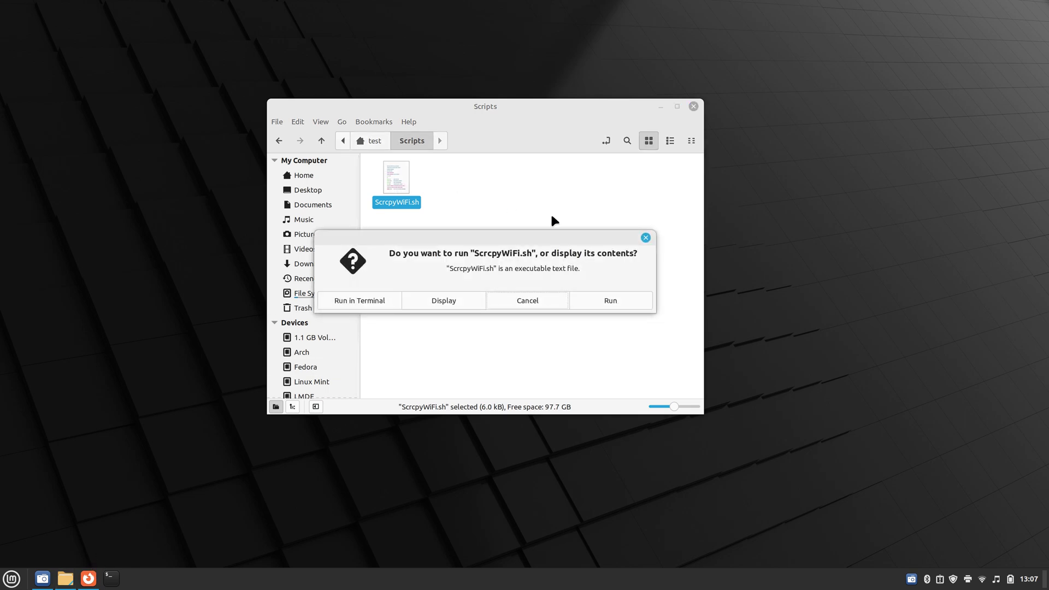
click(601, 304)
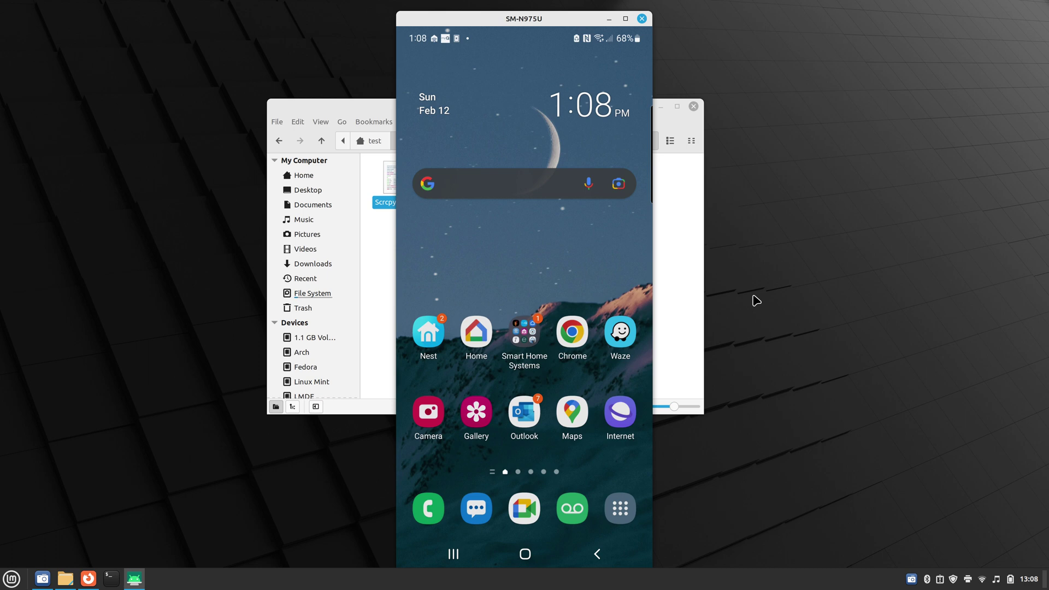
Close the SM-N975U scrcpy mirror window, returning to the Scripts folder in Nemo
click(641, 19)
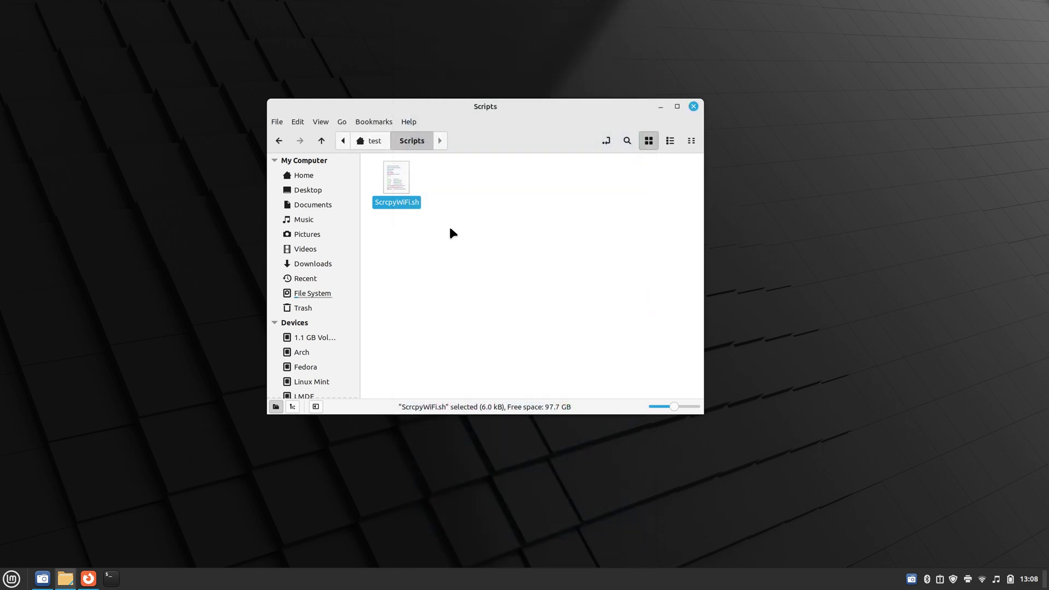